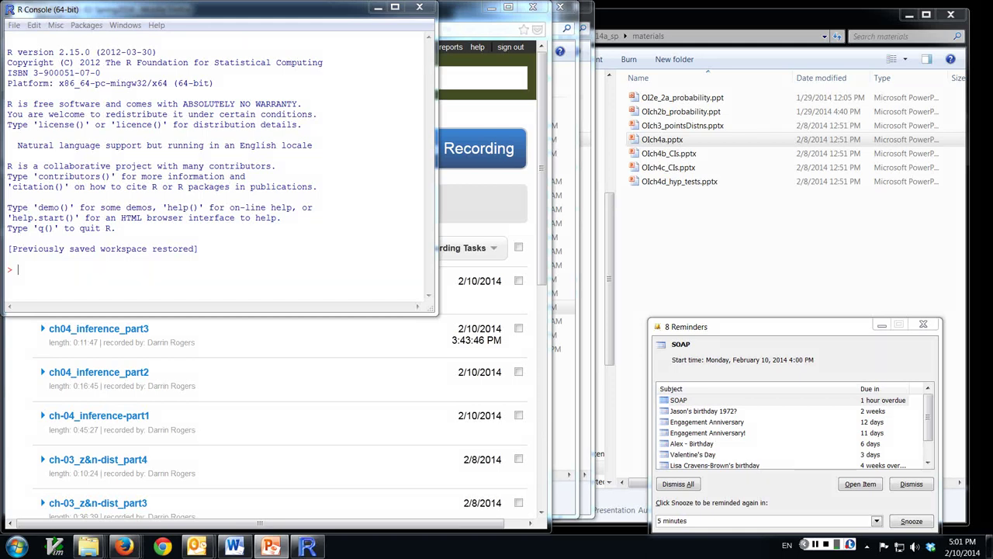
Step: Try conf.int(level=.95, size=20), then load the animation package with library(animation)
type("conf.int(level=.95, size=20)")
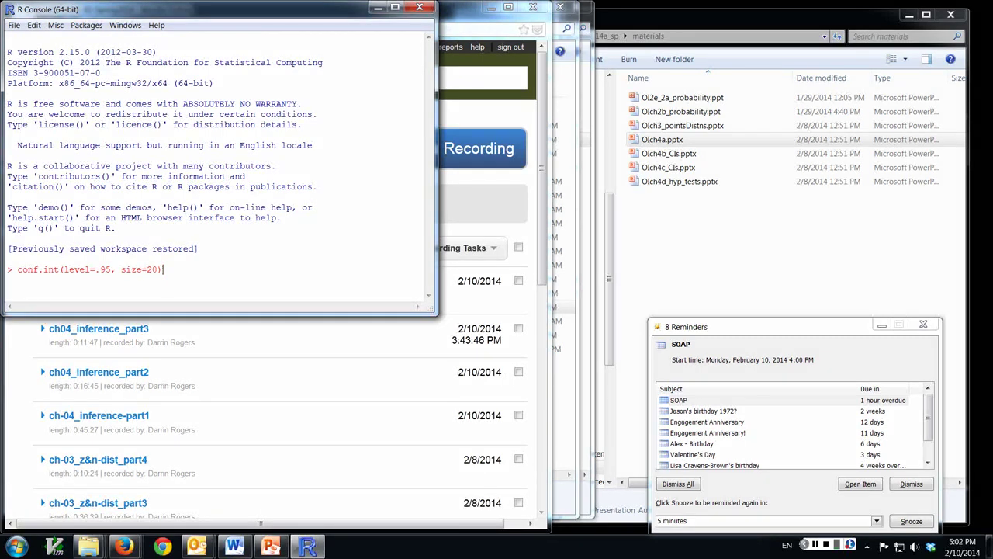
key("Return")
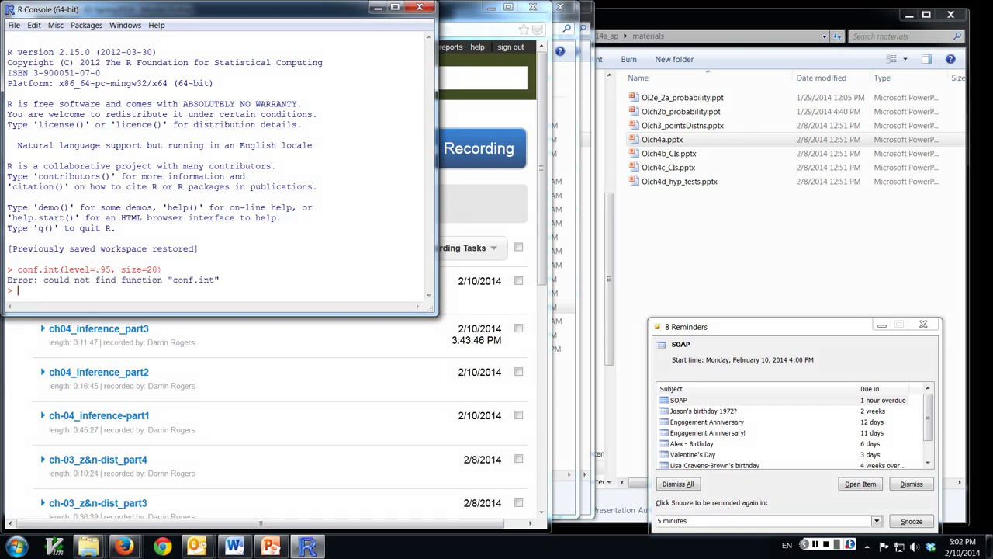
type("library(animation)")
key("Return")
Step: Reload the animation package and rerun conf.int(level=.95, size=20) to draw the 50 intervals
key("Up")
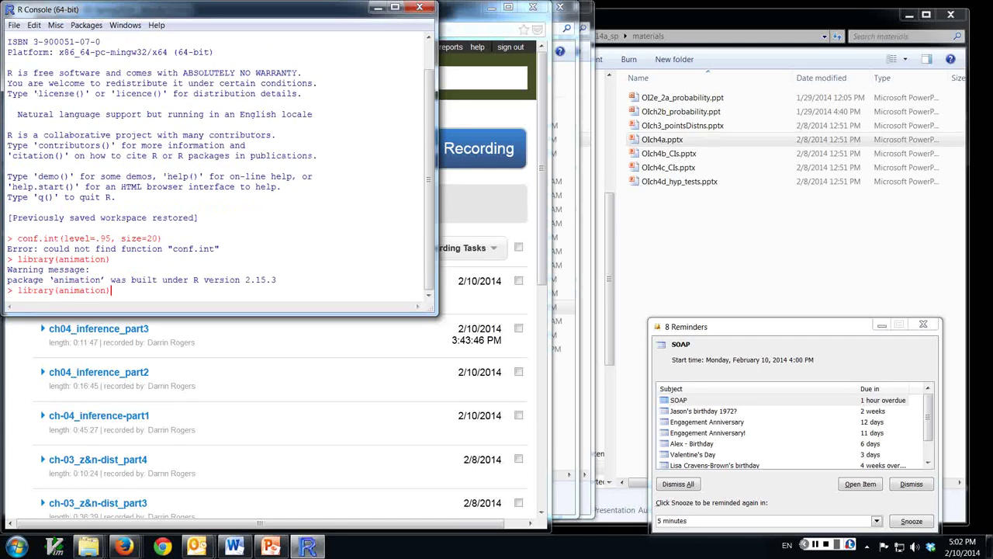
key("Return")
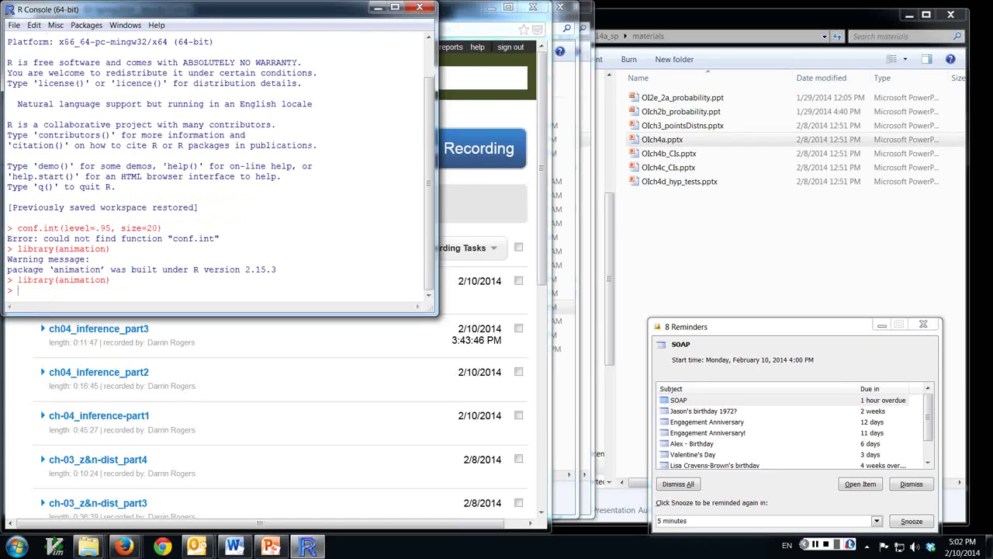
key("Up")
key("Up")
key("Up")
key("Return")
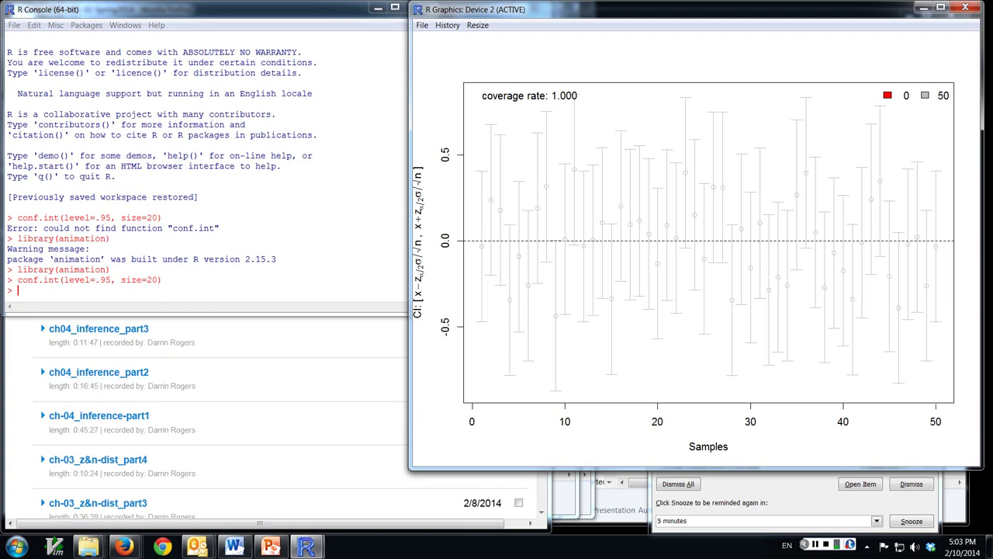
Step: Recall the conf.int(level=.95, size=20) command and delete its sample size 20
key("alt+Tab")
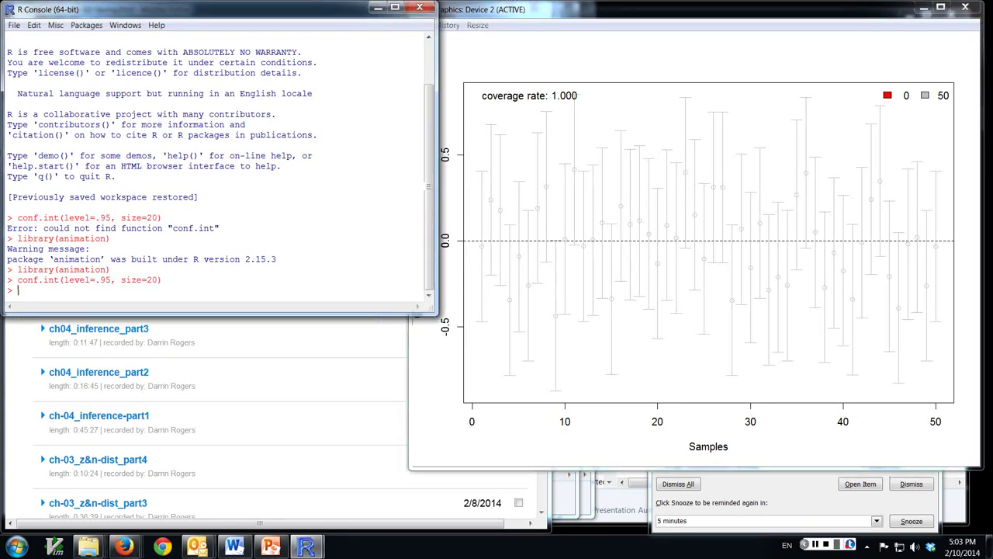
key("Up")
key("BackSpace")
key("BackSpace")
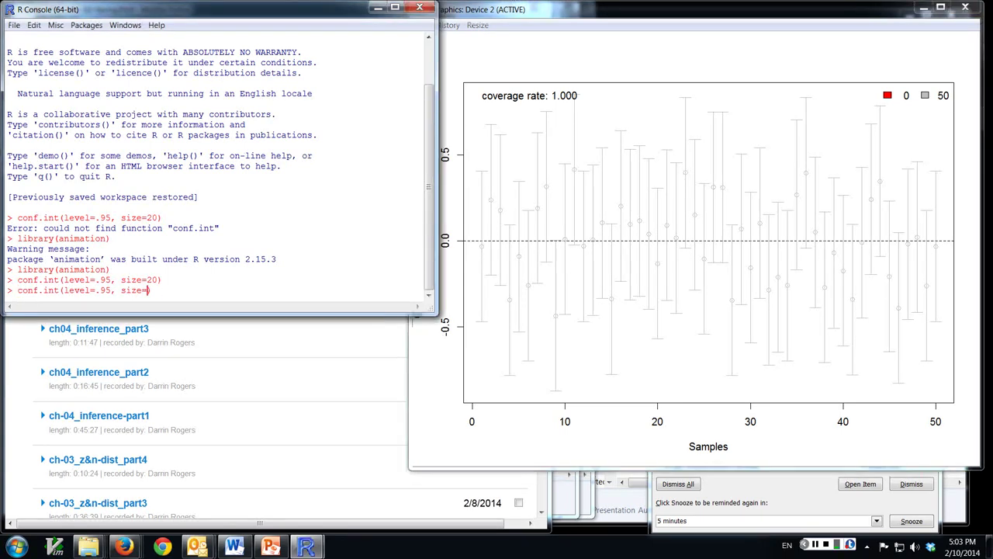
Step: Run conf.int(level=.95, size=100), reaching coverage 0.940 with 3 misses
type("100")
key("Return")
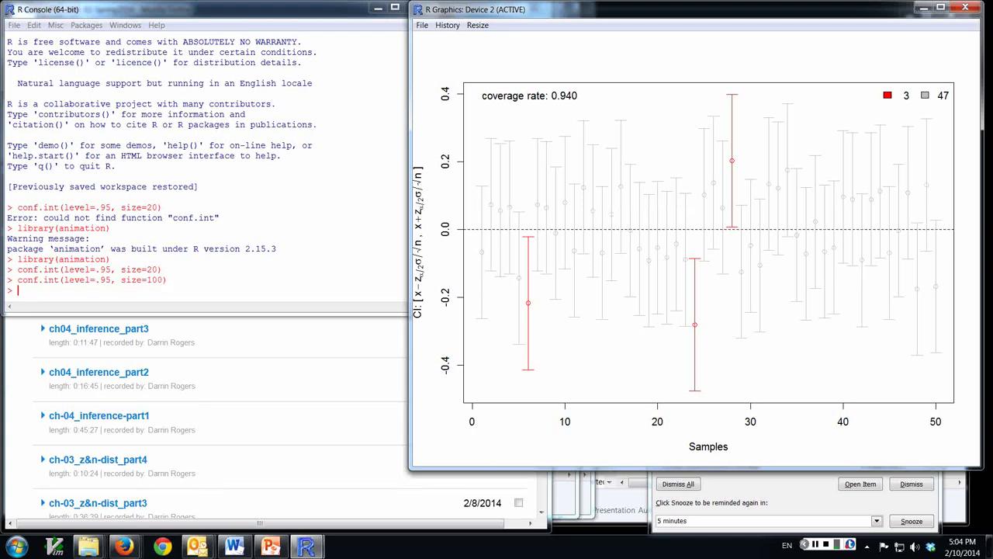
Step: Edit the last command to conf.int(level=.90, size=5) and run it
key("alt+Tab")
key("Up")
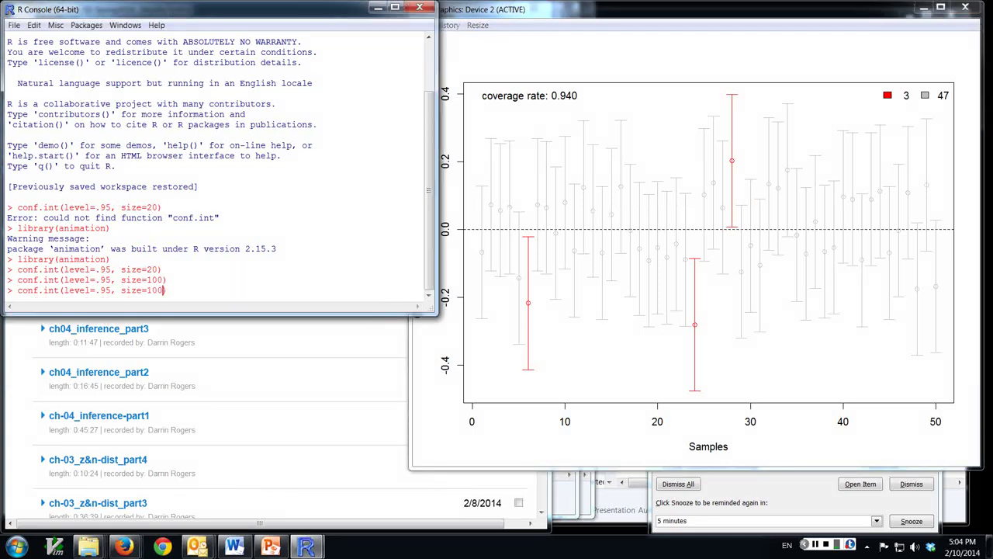
key("BackSpace")
key("BackSpace")
key("BackSpace")
key("BackSpace")
type("5)")
key("Left")
key("Left")
key("Left")
key("Left")
key("Left")
key("Left")
key("Left")
key("Left")
key("Left")
key("Left")
key("BackSpace")
type("9")
key("Return")
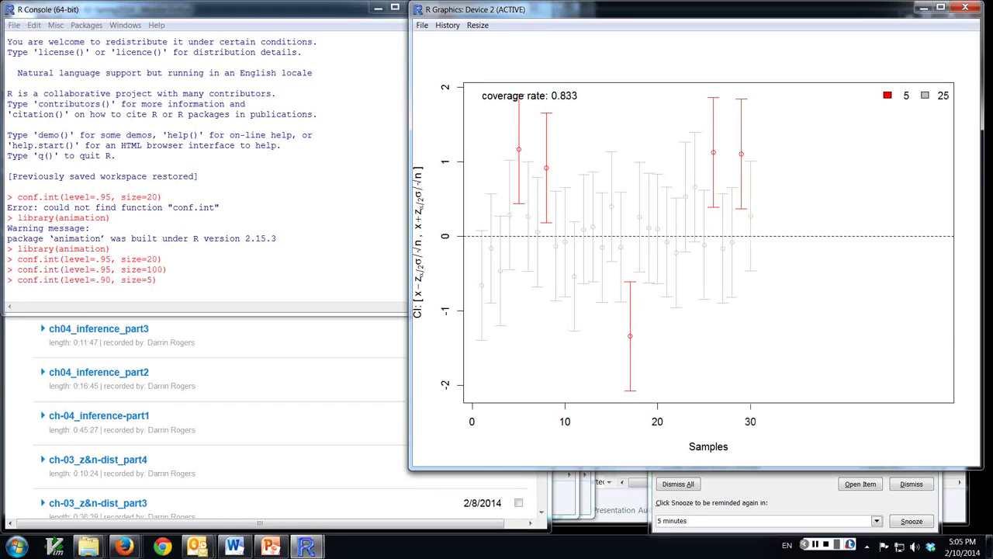
Step: Run conf.int(level=.99, size=25) to coverage 1.000, then close the graphics window
left_click(152, 289)
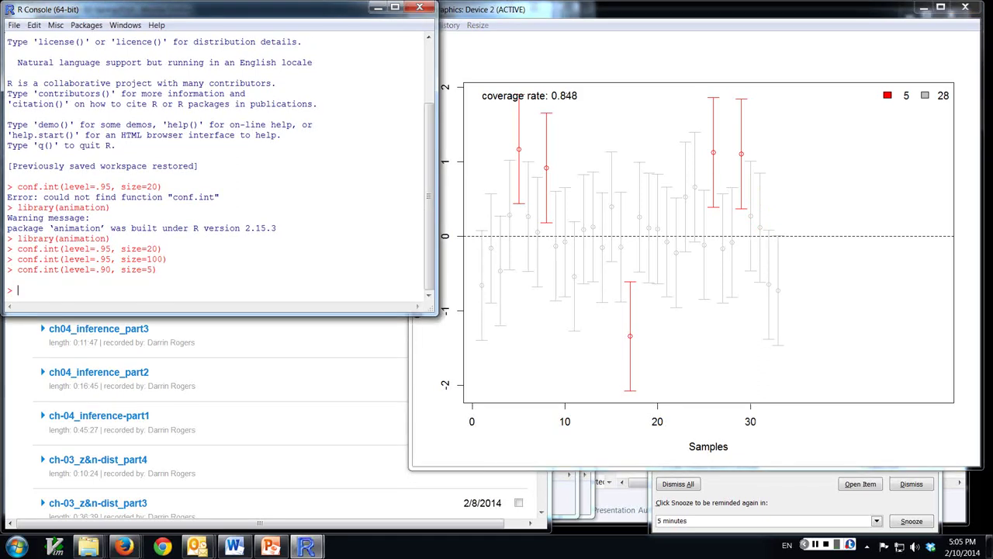
key("Up")
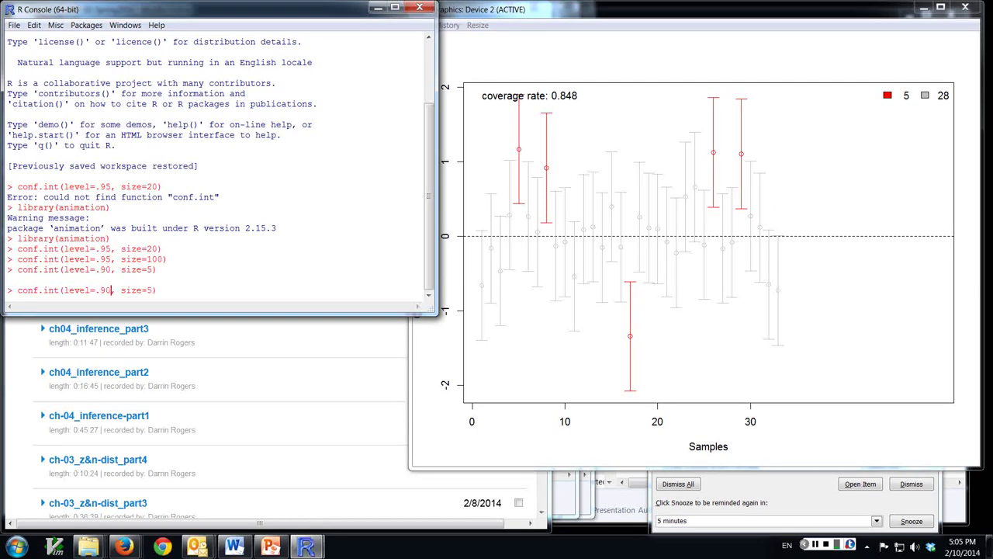
key("Right")
key("Right")
key("Right")
key("Right")
key("Right")
key("Right")
type("2")
key("Return")
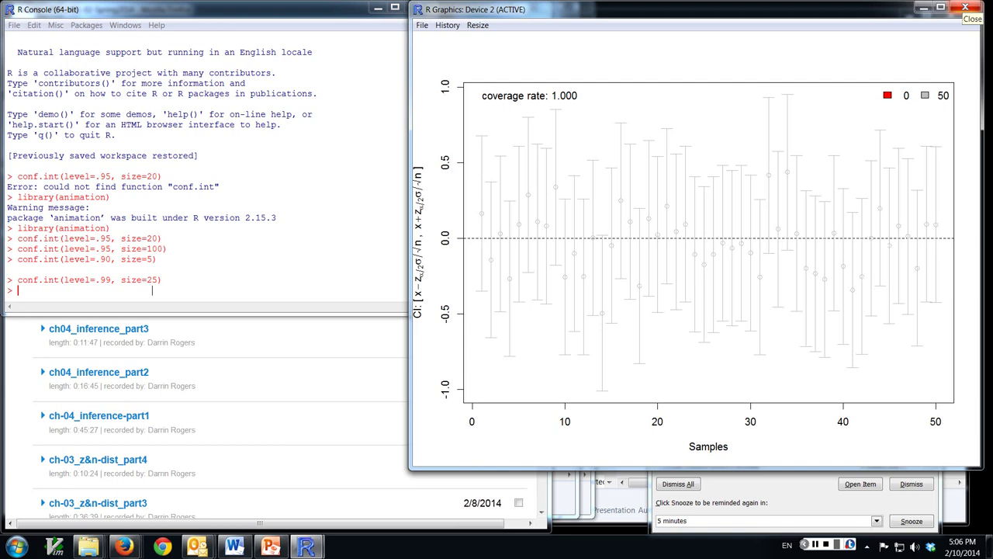
left_click(966, 8)
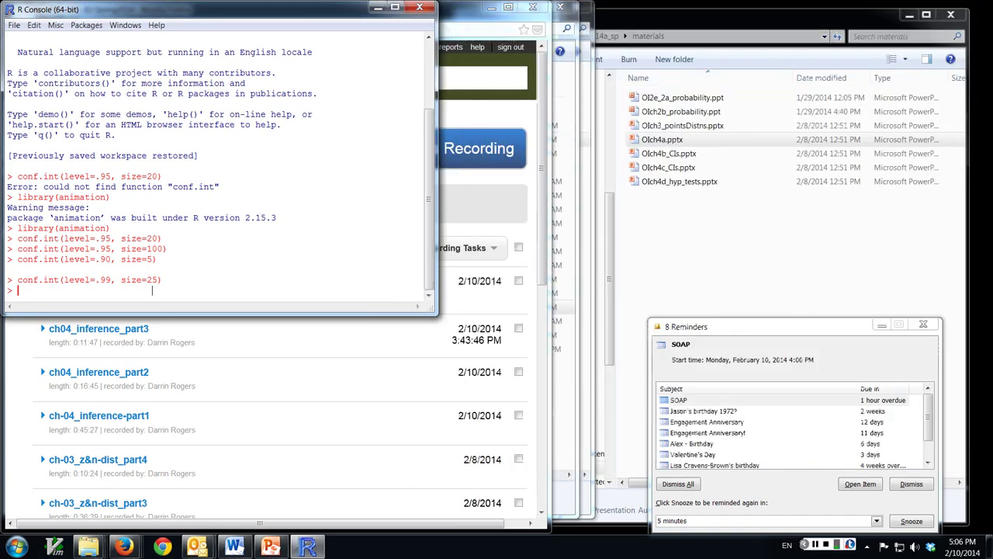